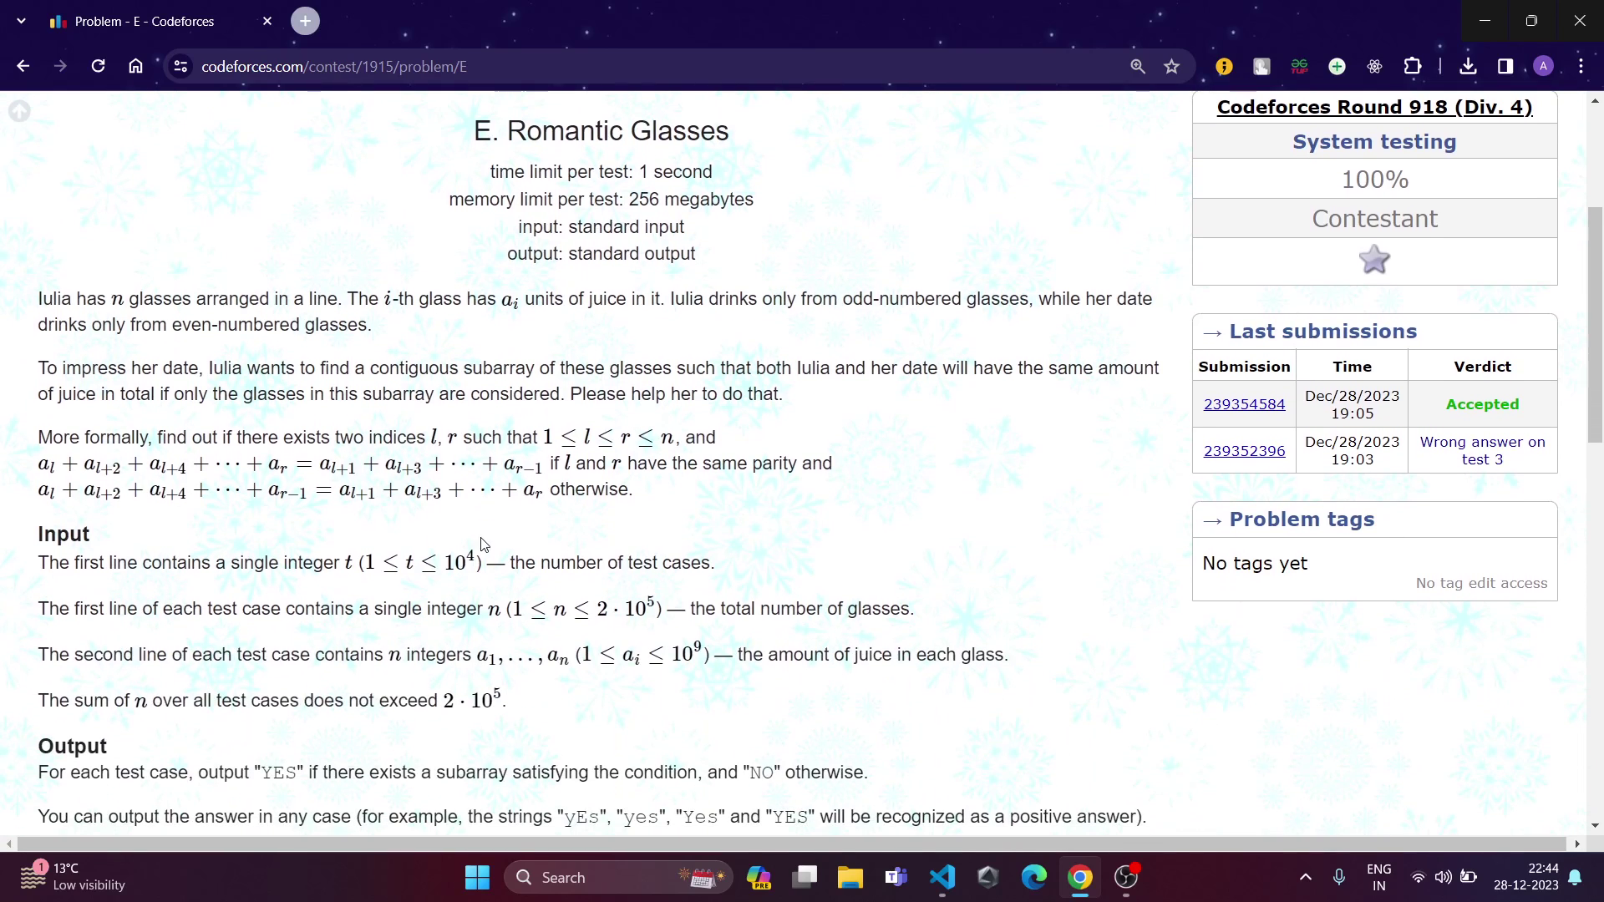
scroll(482, 545, down, 1)
scroll(465, 548, down, 3)
scroll(226, 583, down, 1)
Select the fourth sample array 1 2 11 4 1 5 1 2 in the example input.
drag(59, 572, 191, 576)
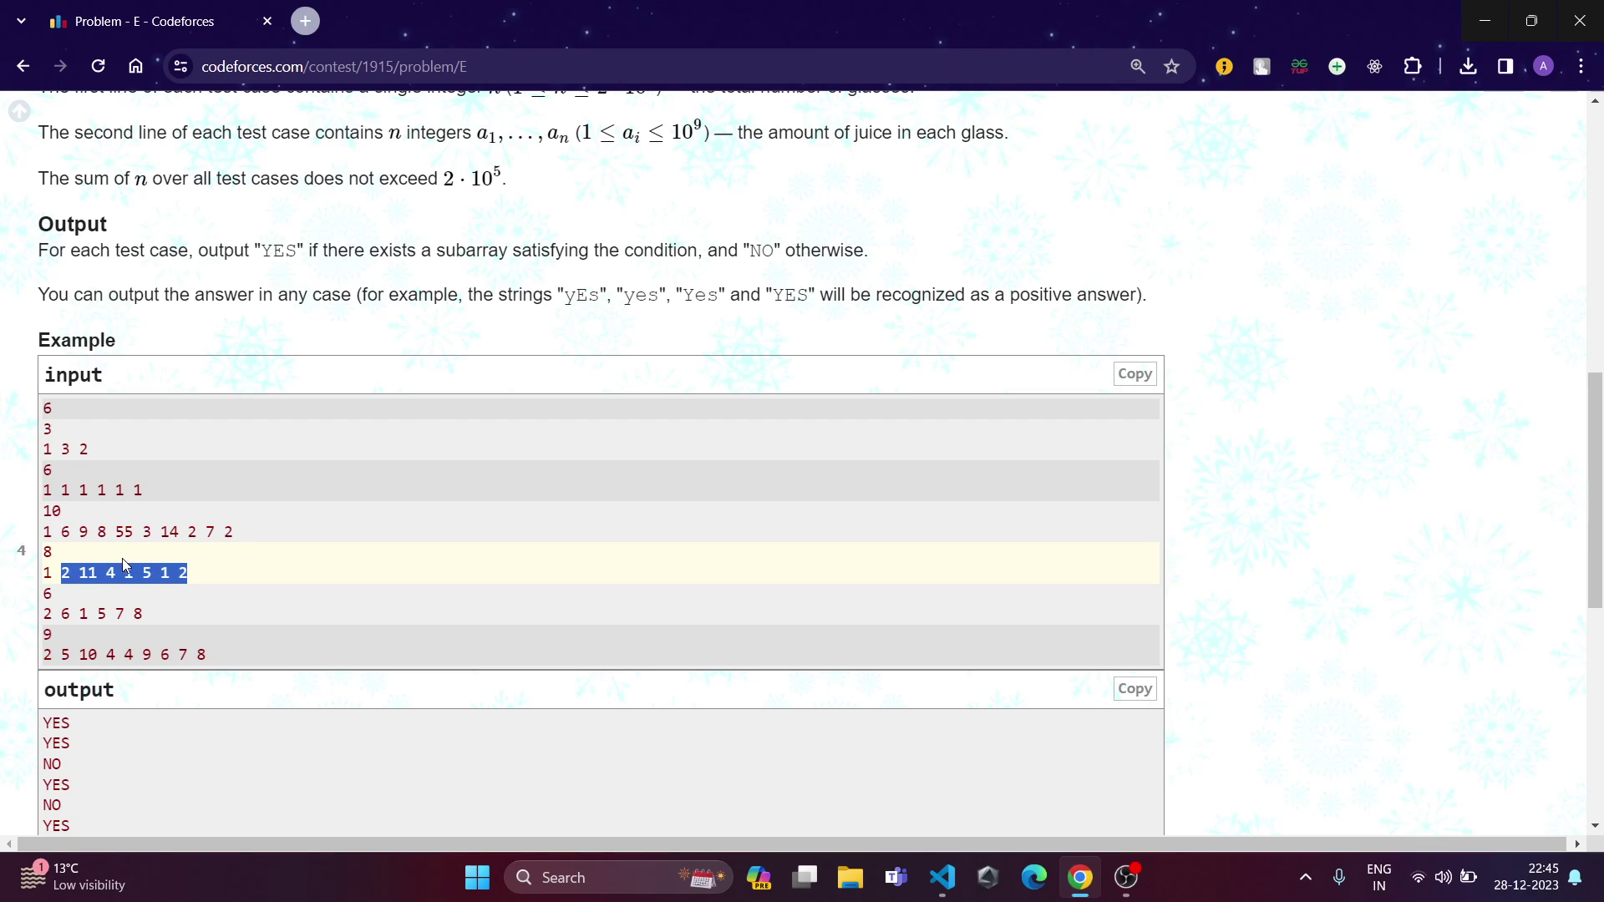
scroll(66, 562, down, 2)
click(63, 579)
scroll(91, 457, down, 1)
scroll(92, 457, up, 1)
drag(106, 550, 134, 551)
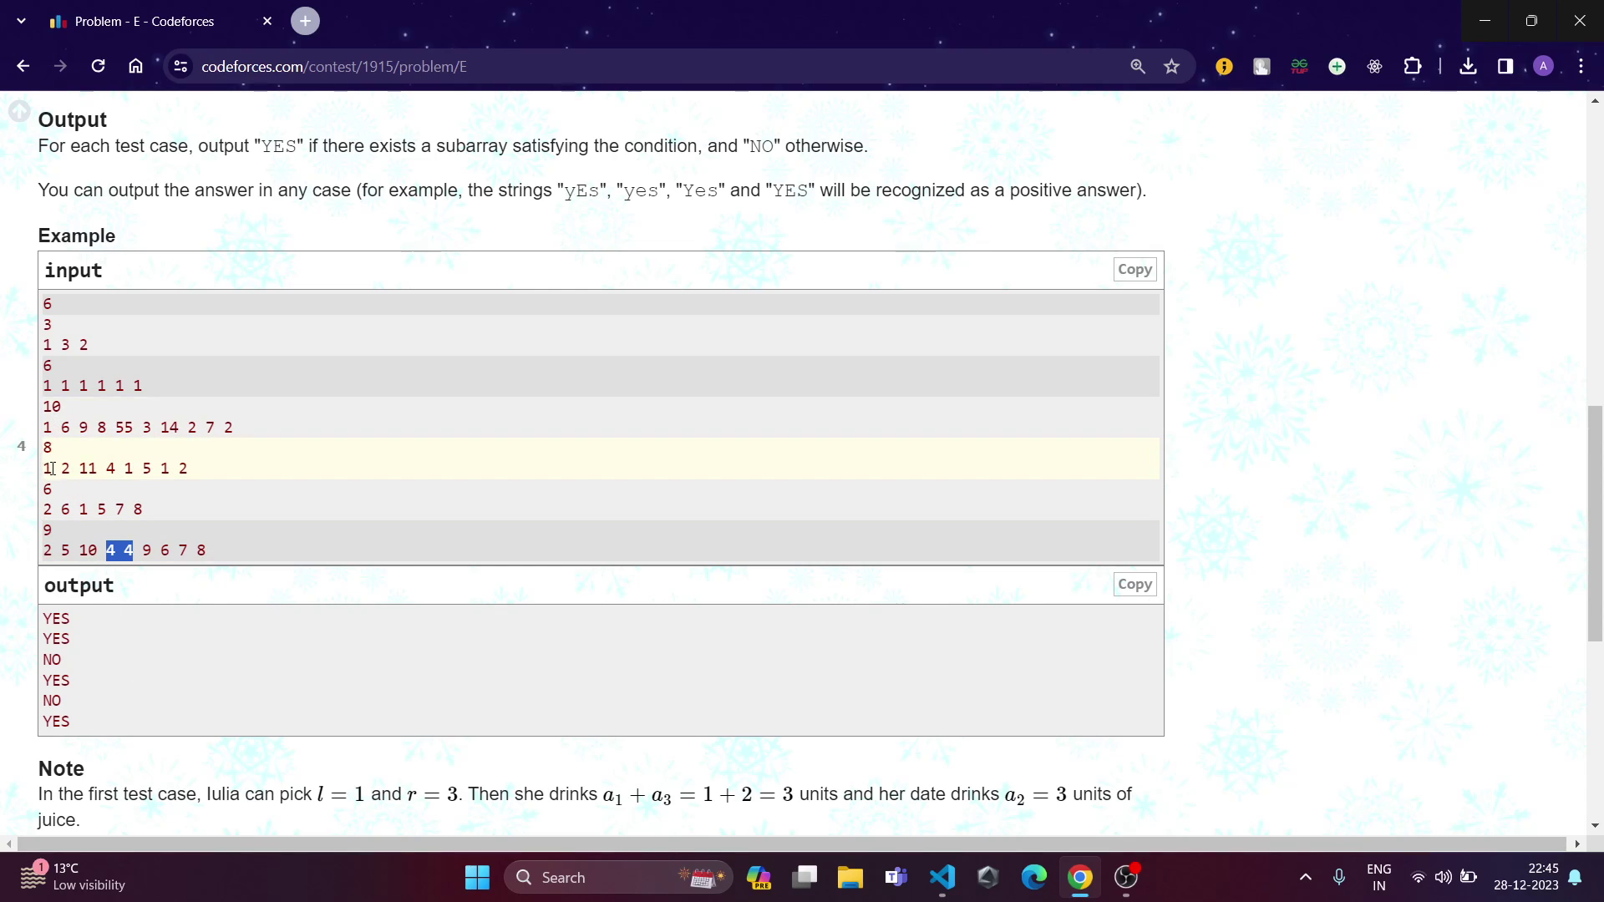
drag(44, 468, 188, 470)
key(ctrl+c)
Paste the sample array 1 2 11 4 1 5 1 2 into input.txt.
key(alt+Tab)
key(alt+Tab)
click(1319, 142)
key(ctrl+v)
key(Return)
key(Return)
text(1 11 )
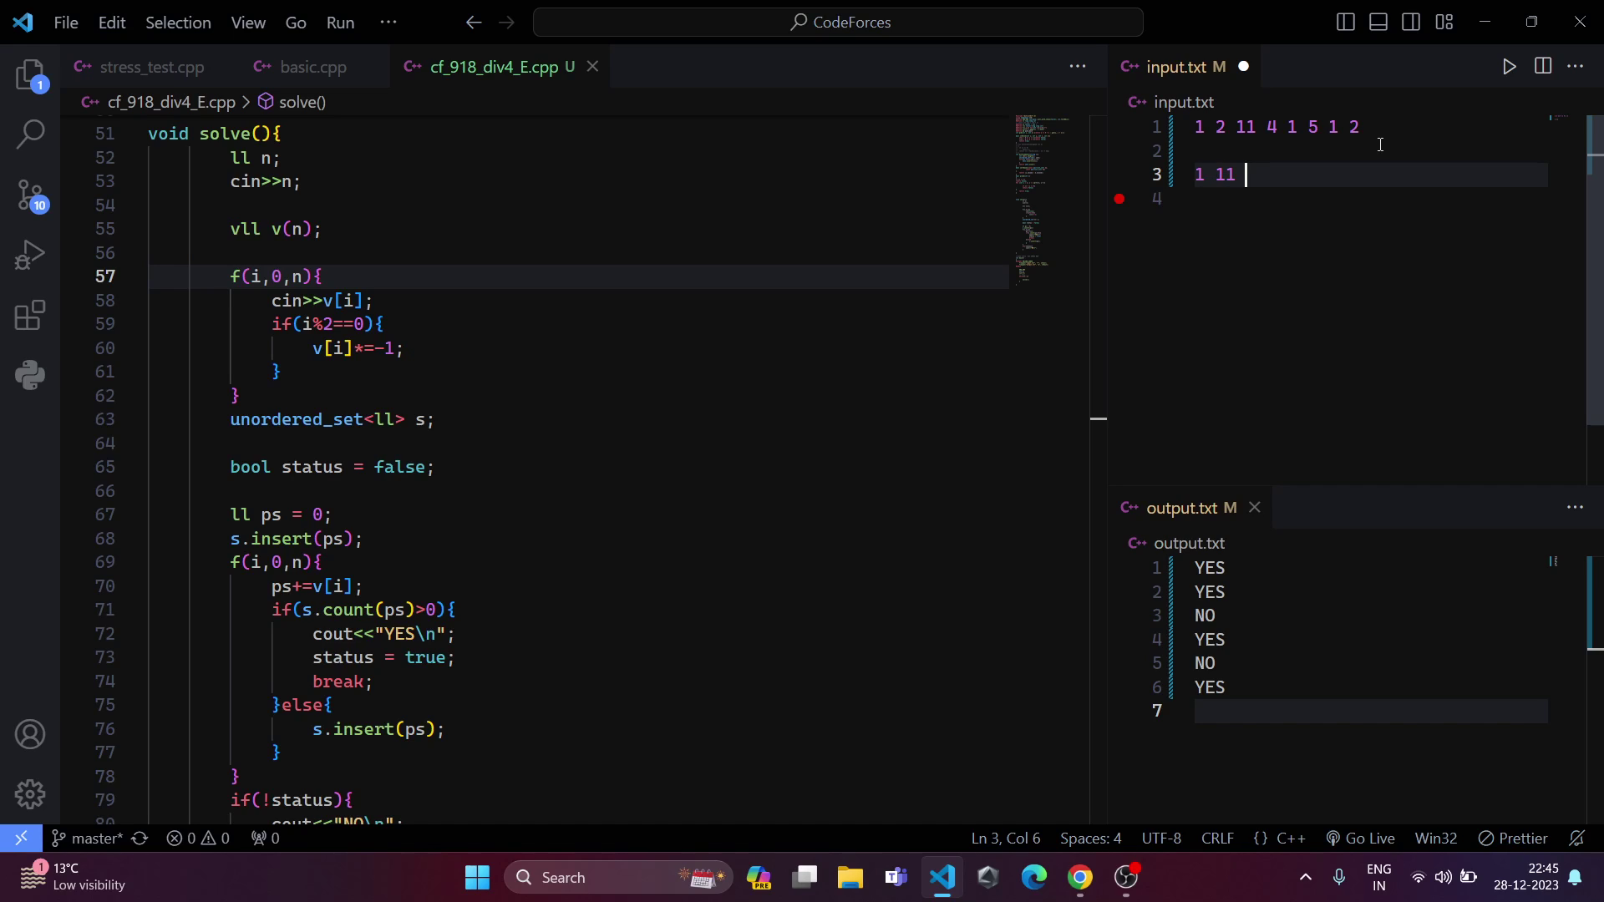
text(1 1)
Add test rows 1 11 1 1 13 and 2 4 5 2 13, removing stray characters.
key(Return)
text(2 4 5 1\)
key(BackSpace)
click(1372, 173)
drag(1289, 174, 1198, 173)
click(1339, 182)
text(13)
click(1299, 197)
text(12)
key(BackSpace)
text(3)
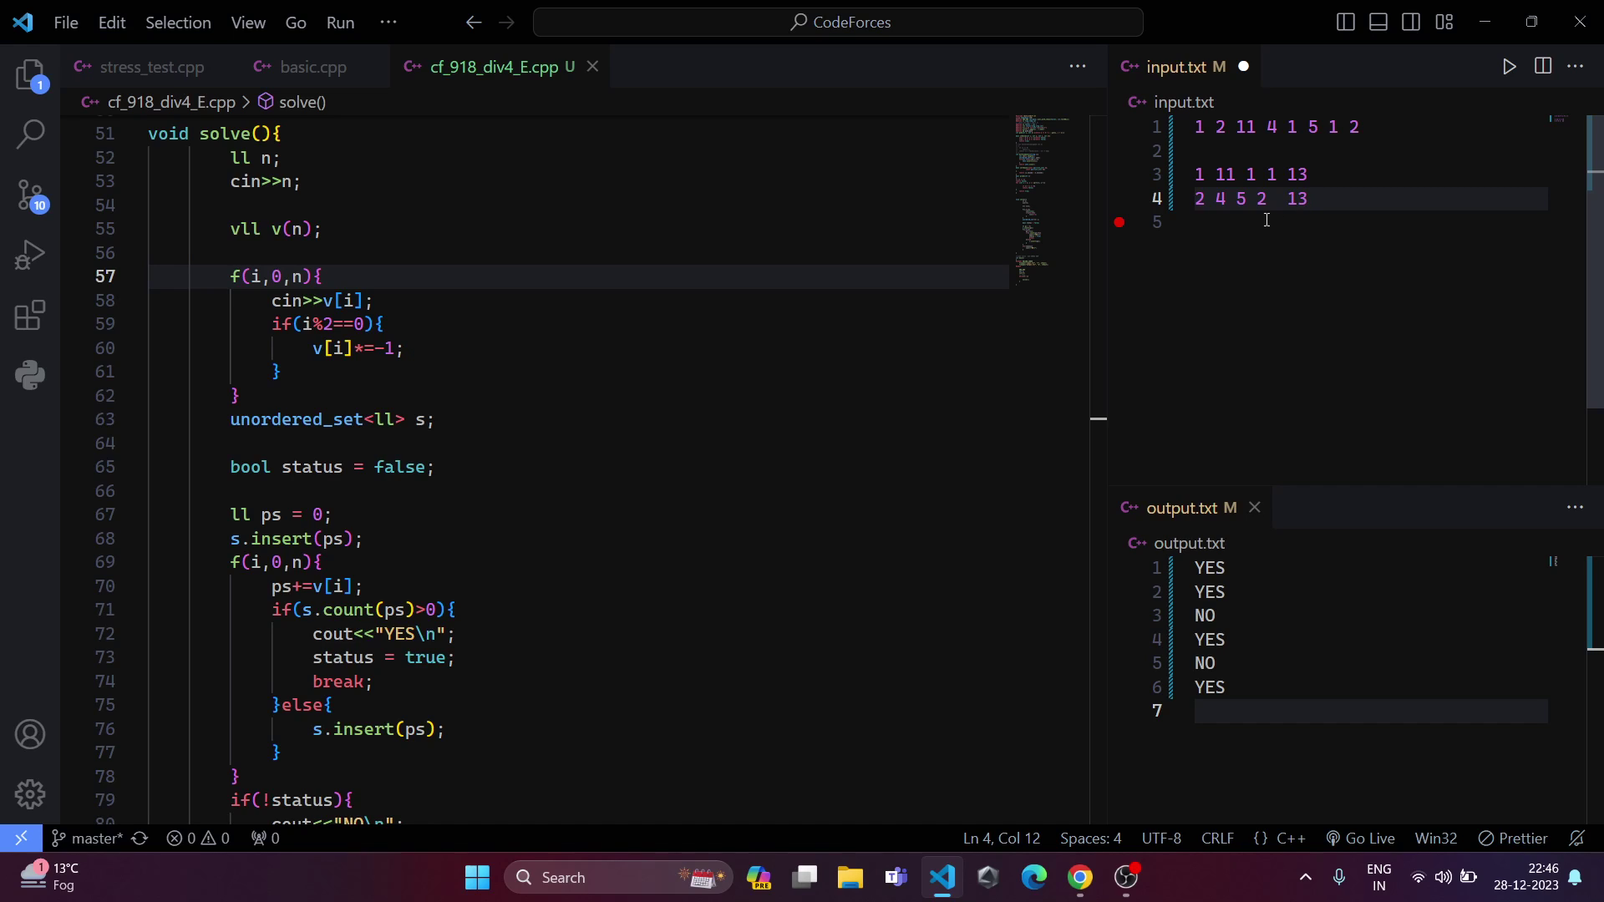
Insert minus signs before the even-position numbers on line 1, giving 1 -2 11 -4 1 -5 1 -2.
click(1200, 198)
text(-)
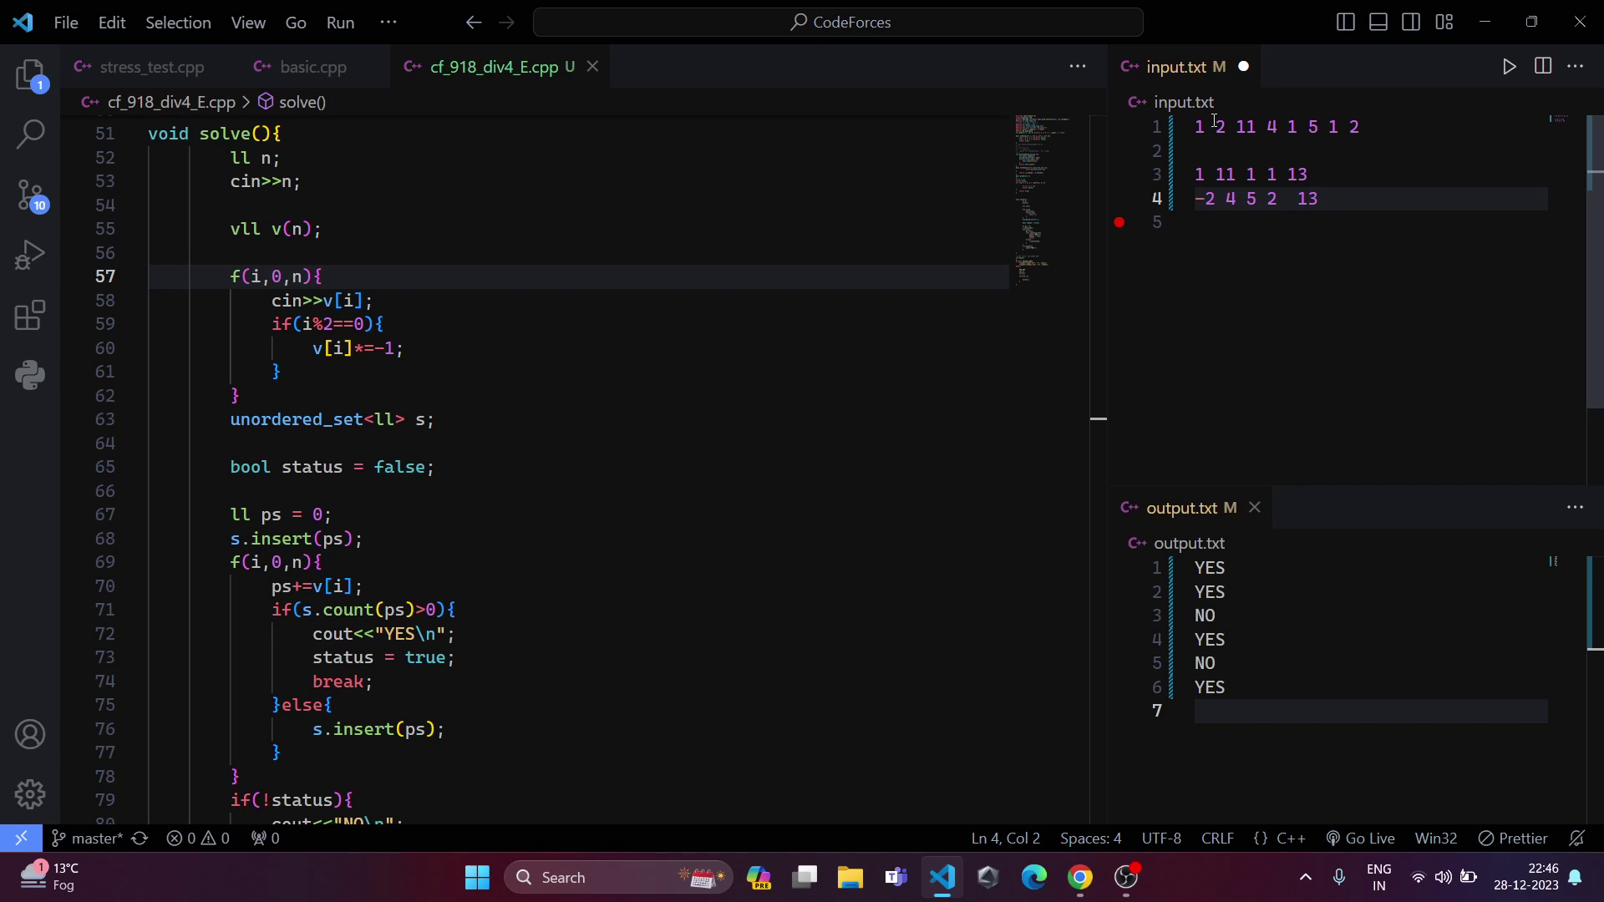
click(1216, 125)
text(-)
click(1281, 126)
text(-)
click(1326, 127)
text(-)
click(1382, 127)
text(-)
Remove the stray minus from line 4 and select test rows 3–4.
click(1213, 198)
key(BackSpace)
drag(1216, 126, 1403, 127)
click(1311, 198)
drag(1311, 198, 1159, 182)
Delete the two small test arrays on lines 3–4 of input.txt.
key(BackSpace)
text(1 -1 10 6 7 2 3 1)
drag(1218, 129, 1428, 137)
click(1416, 185)
scroll(565, 401, up, 3)
scroll(342, 392, down, 1)
click(360, 394)
scroll(406, 392, down, 1)
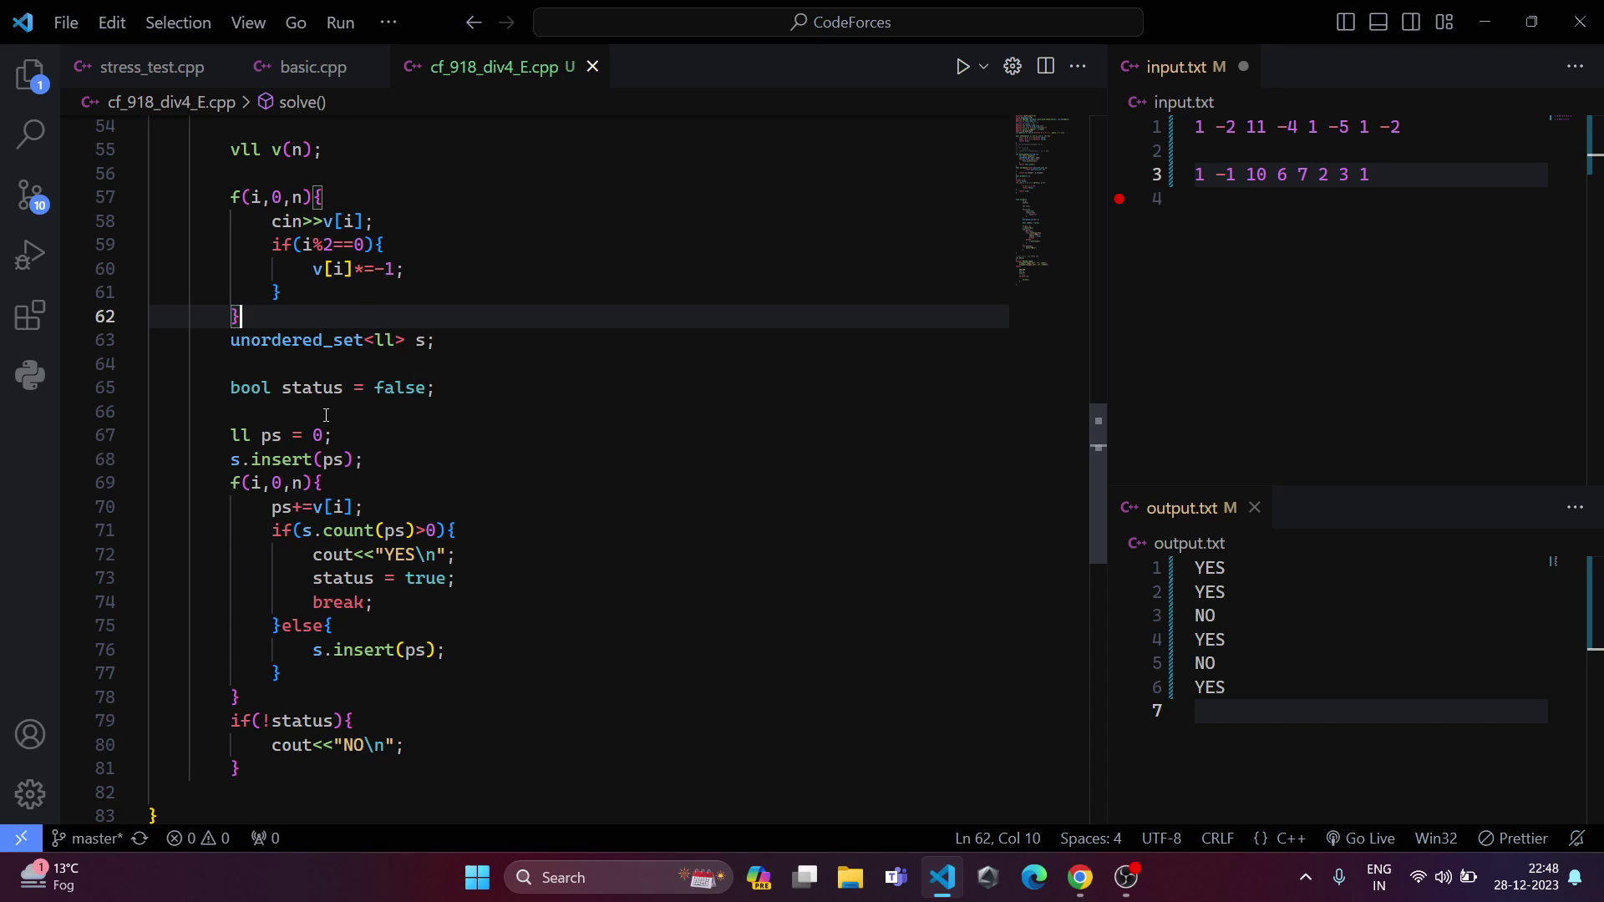
scroll(325, 414, down, 1)
click(375, 386)
scroll(375, 391, down, 1)
drag(1205, 175, 1195, 174)
click(1197, 198)
click(380, 444)
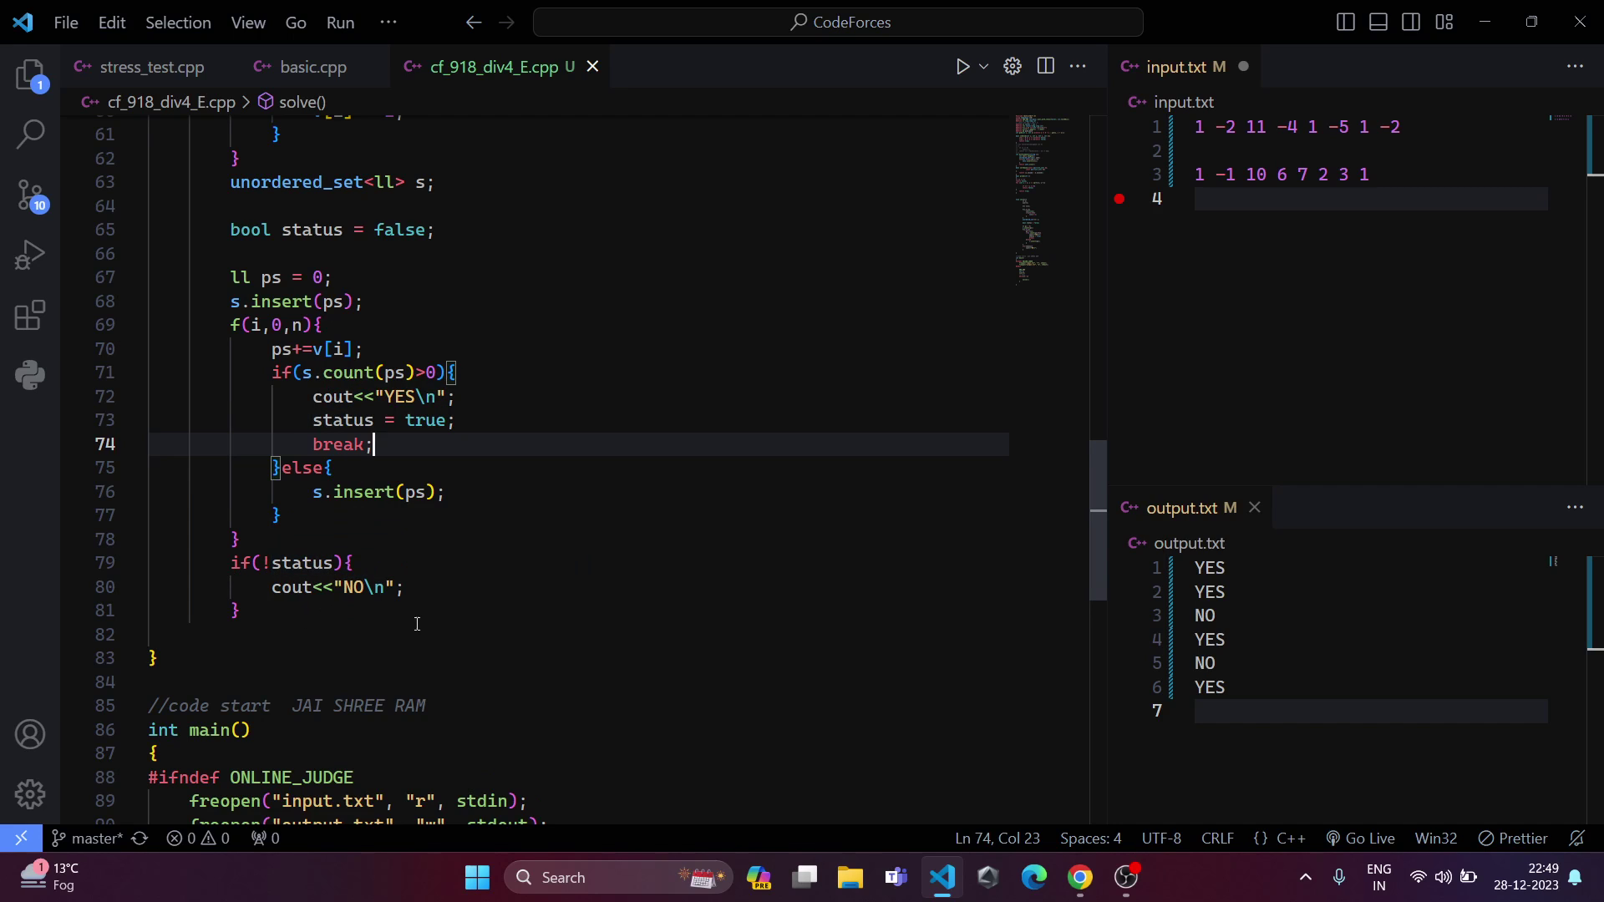